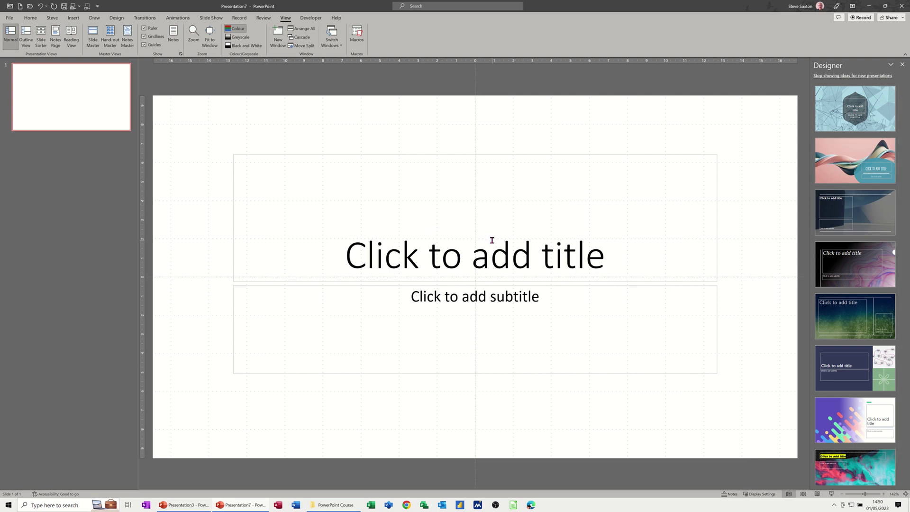
Bring up the Design tab's themes and Designer ideas for the blank title slide.
left_click(116, 19)
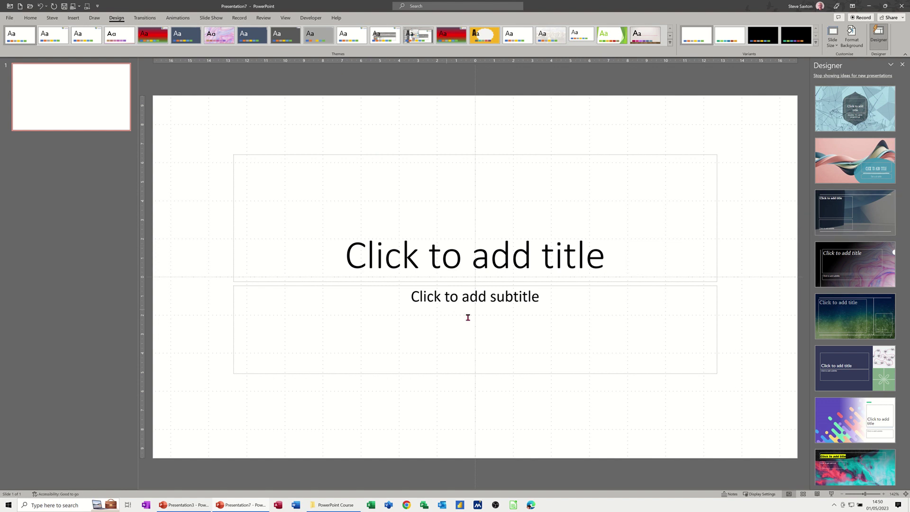
Apply the wavy pink Designer idea and test-drag its background picture in place.
left_click(848, 151)
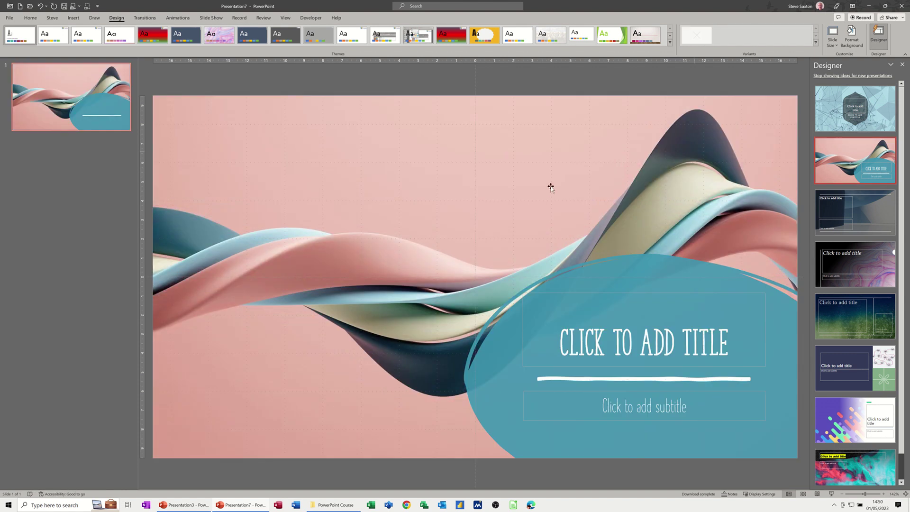
mouse_move(582, 193)
left_mouse_down()
mouse_move(563, 212)
mouse_move(575, 201)
mouse_move(586, 212)
mouse_move(583, 193)
left_mouse_up()
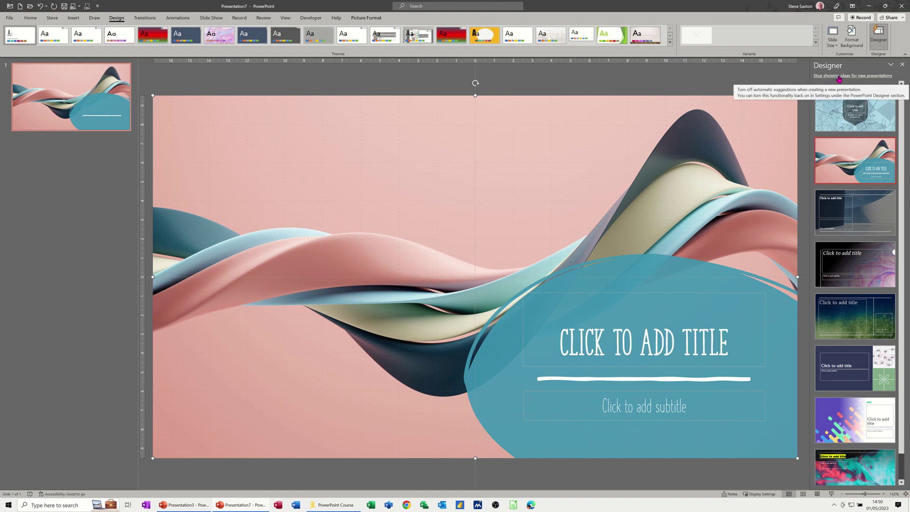
Review the General program options from the File page and cancel without changes.
left_click(9, 18)
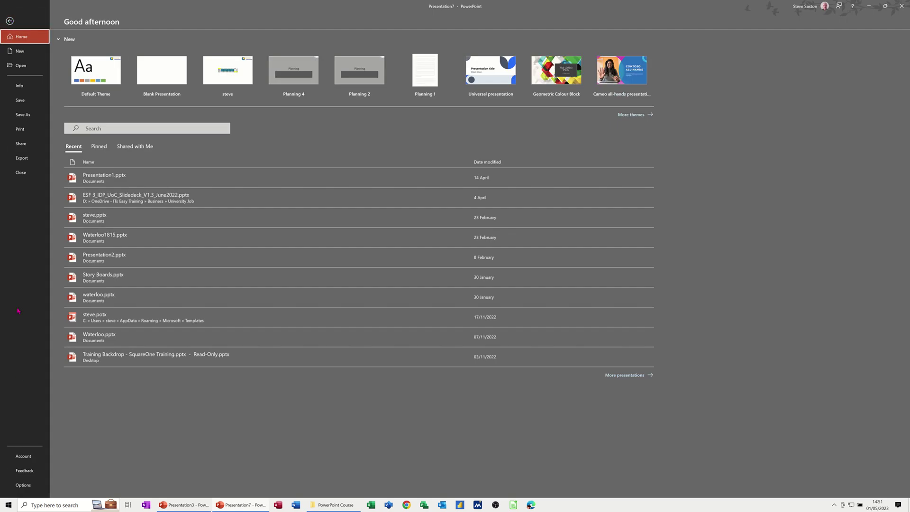
left_click(17, 482)
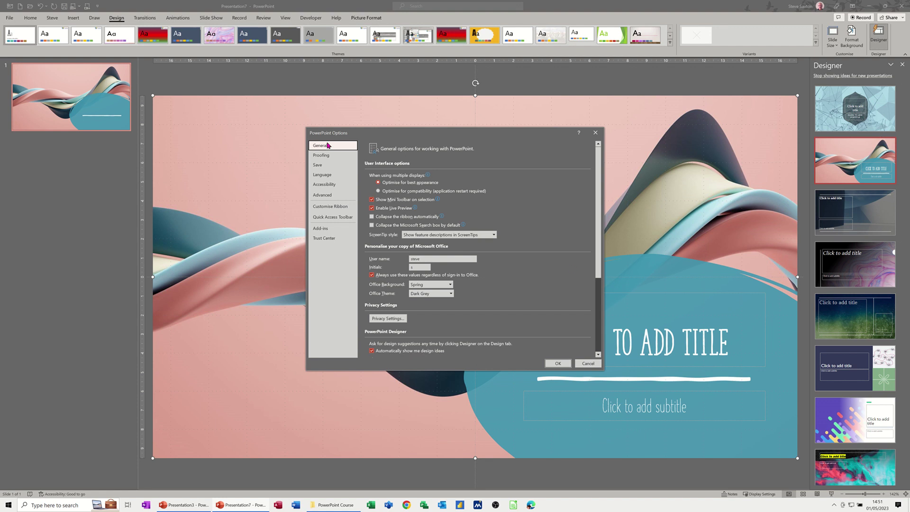
left_click(588, 363)
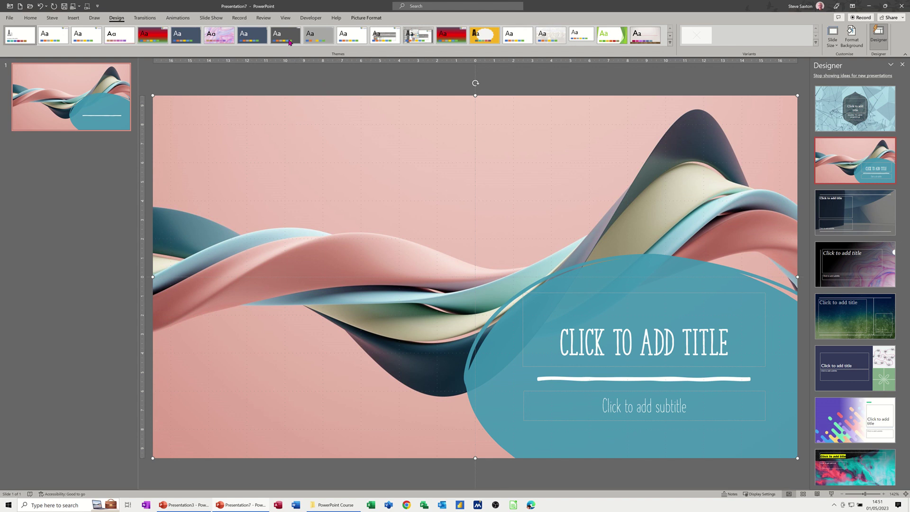
Enter Slide Master view and paste the wavy picture onto the top master slide.
left_click(286, 19)
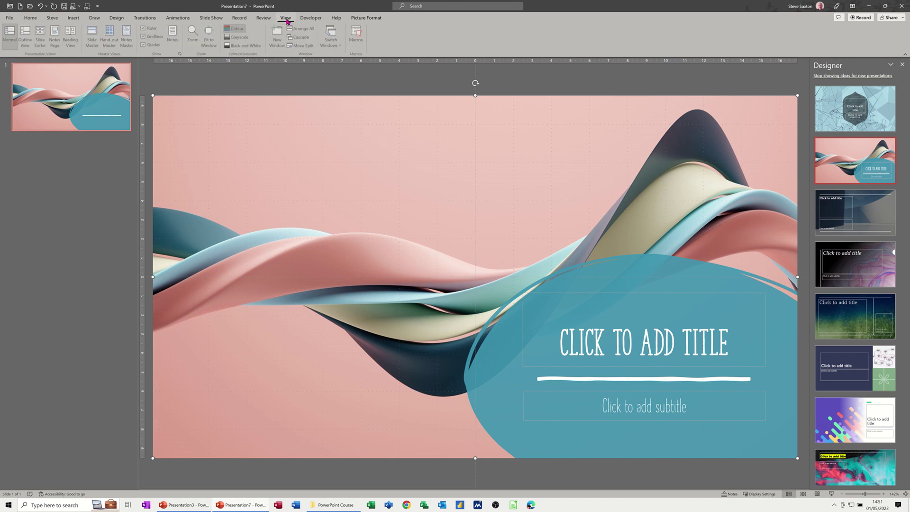
left_click(93, 37)
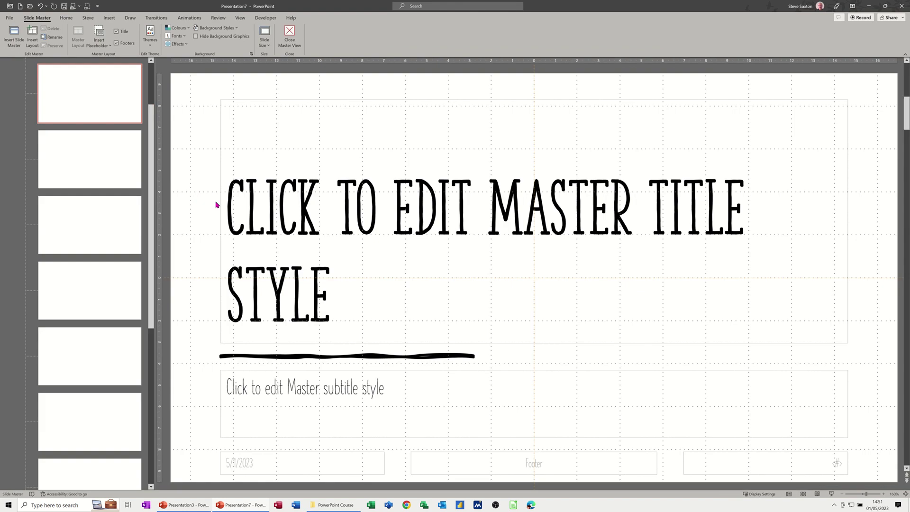
left_click_drag(150, 199, 151, 156)
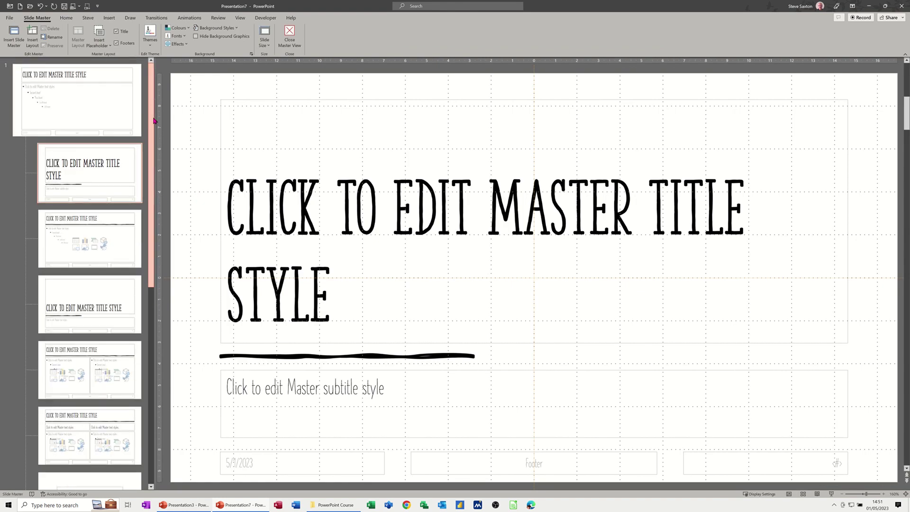
left_click(134, 77)
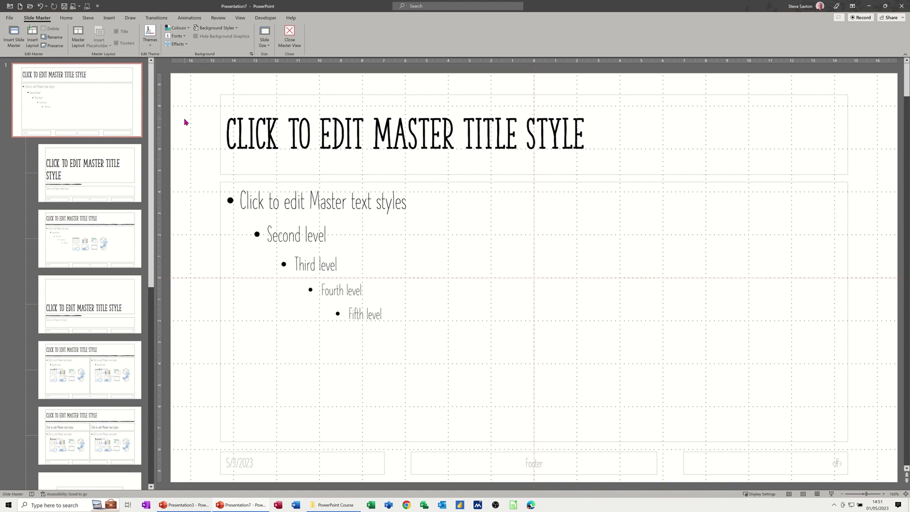
key("ctrl+v")
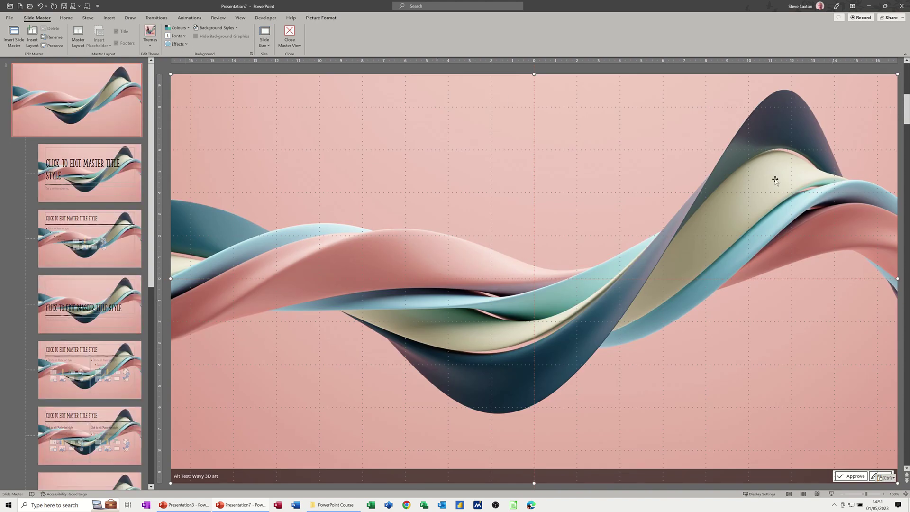
Send the master picture behind the placeholders and set it to 30% transparency.
left_click(319, 20)
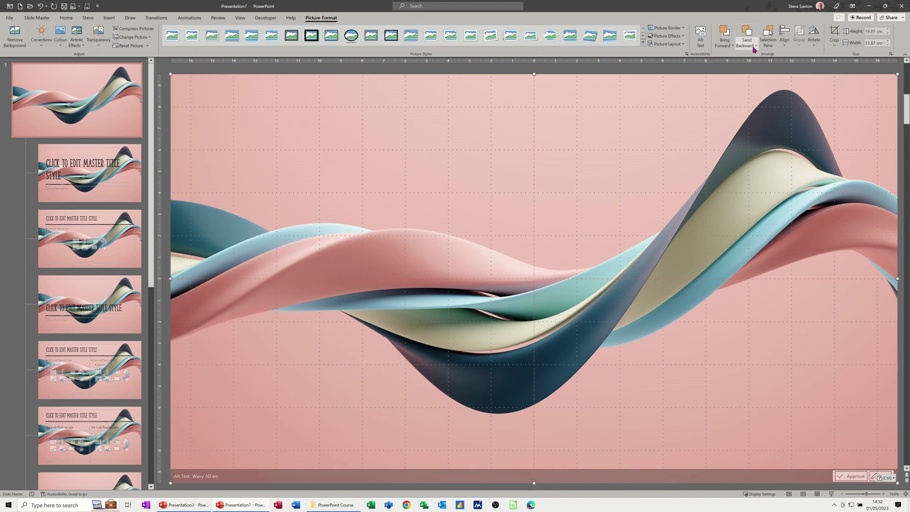
left_click(756, 47)
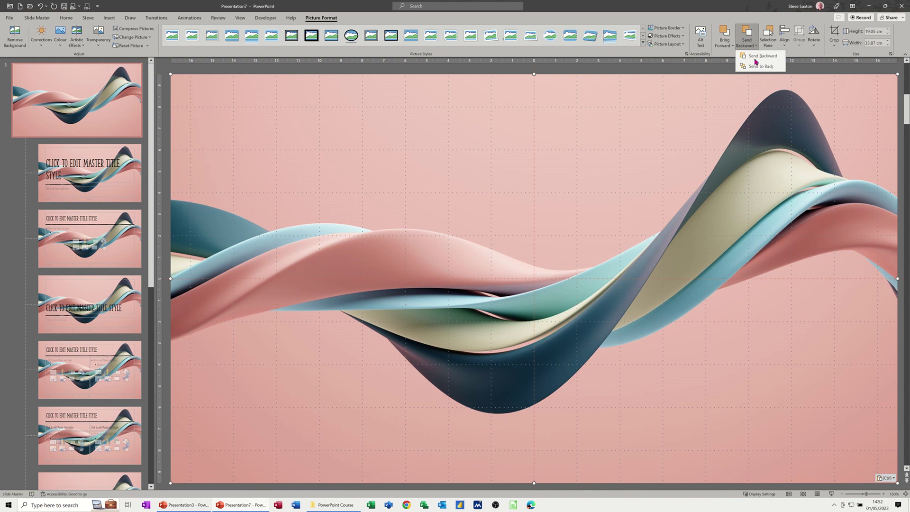
left_click(755, 68)
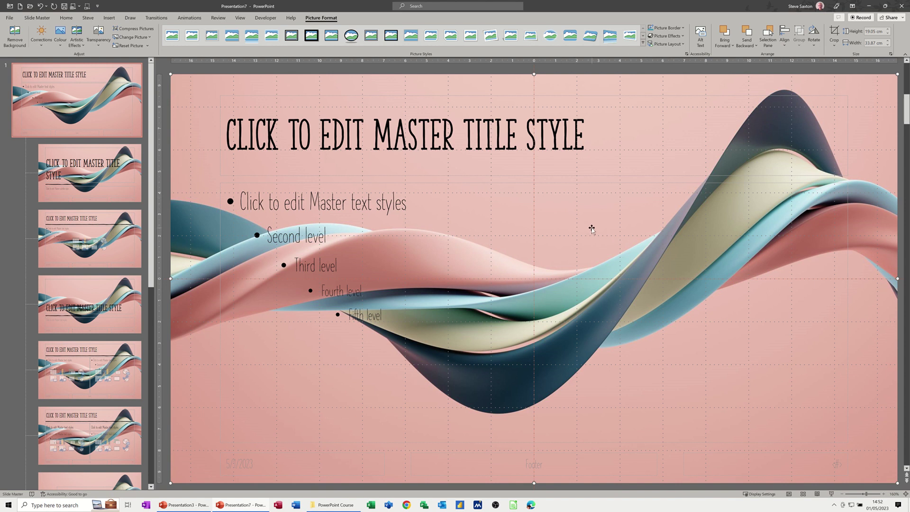
left_click(99, 46)
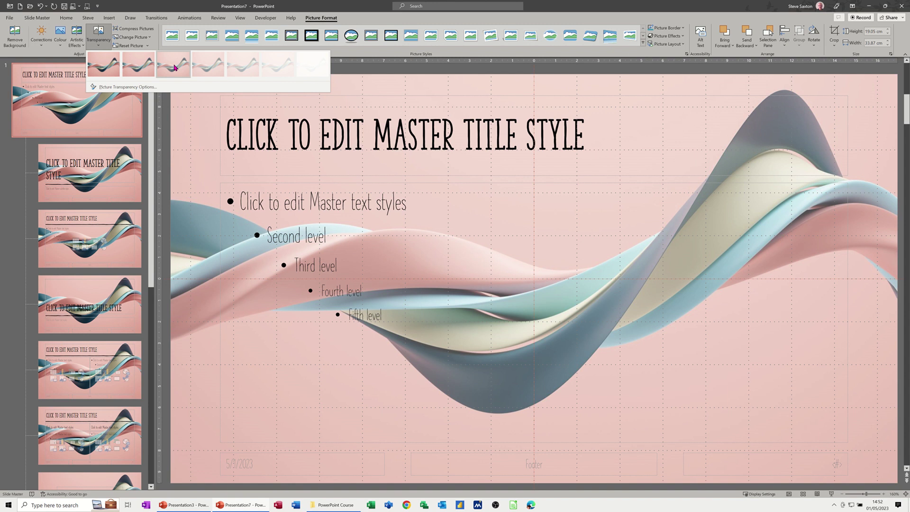
left_click(175, 67)
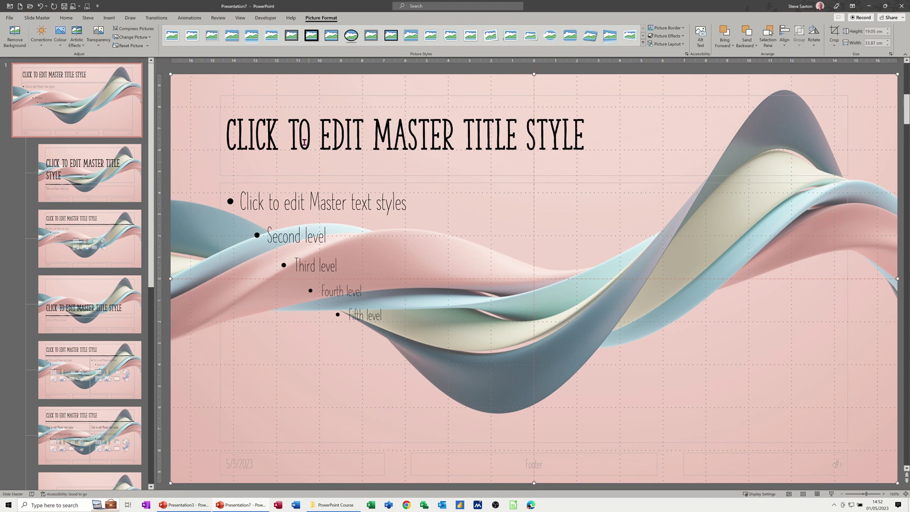
Save the slide master design as a custom theme named 'twister'.
left_click(45, 19)
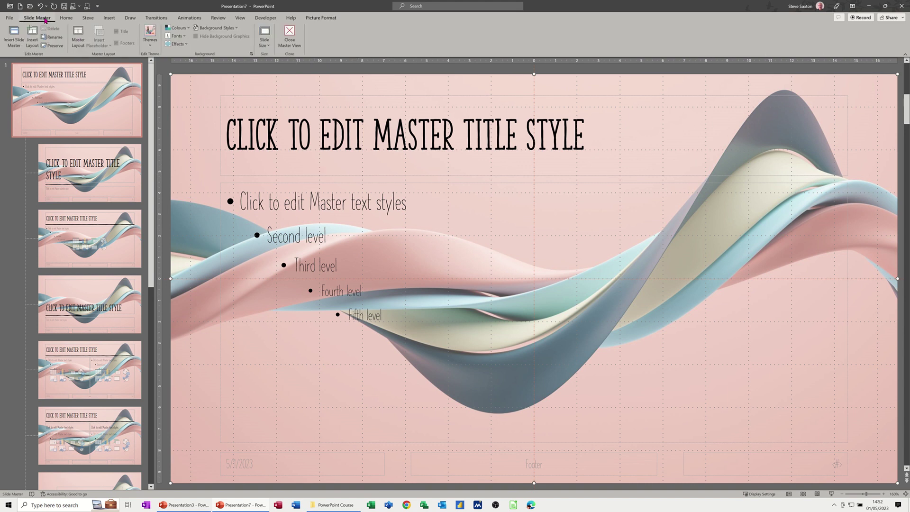
left_click(150, 36)
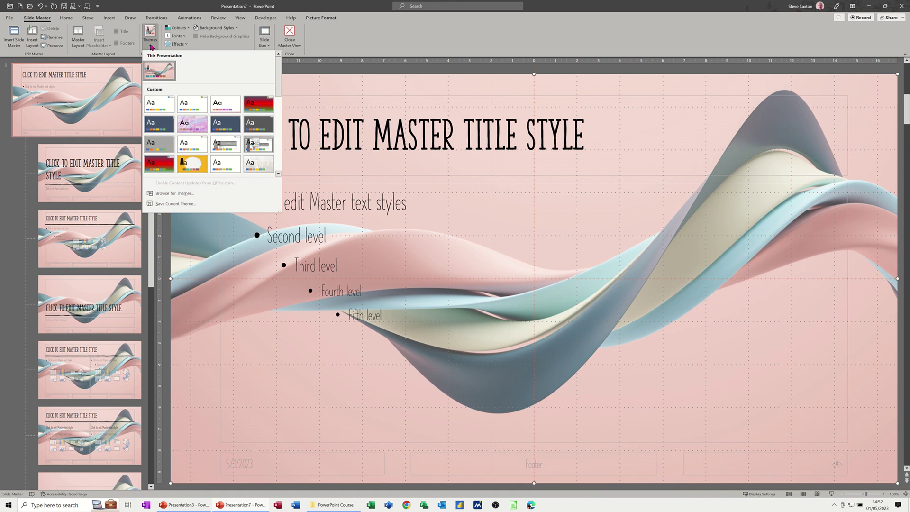
left_click(170, 204)
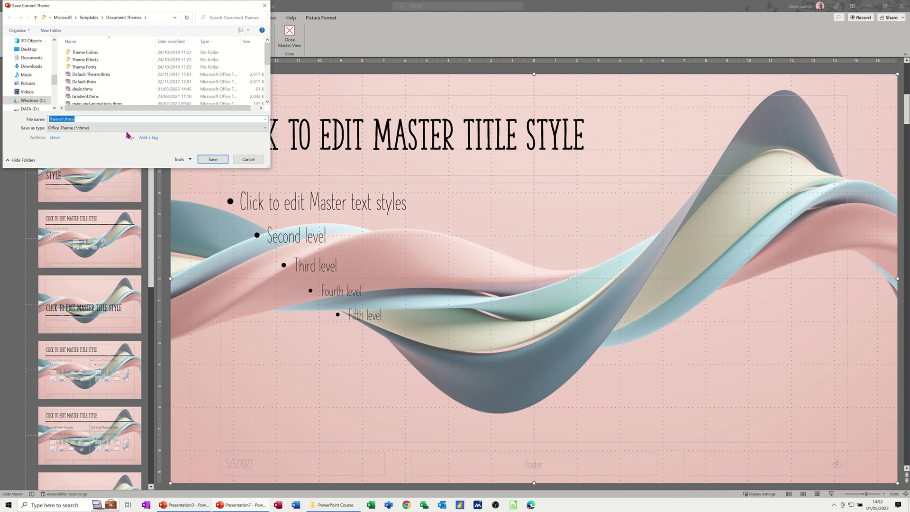
type("twister")
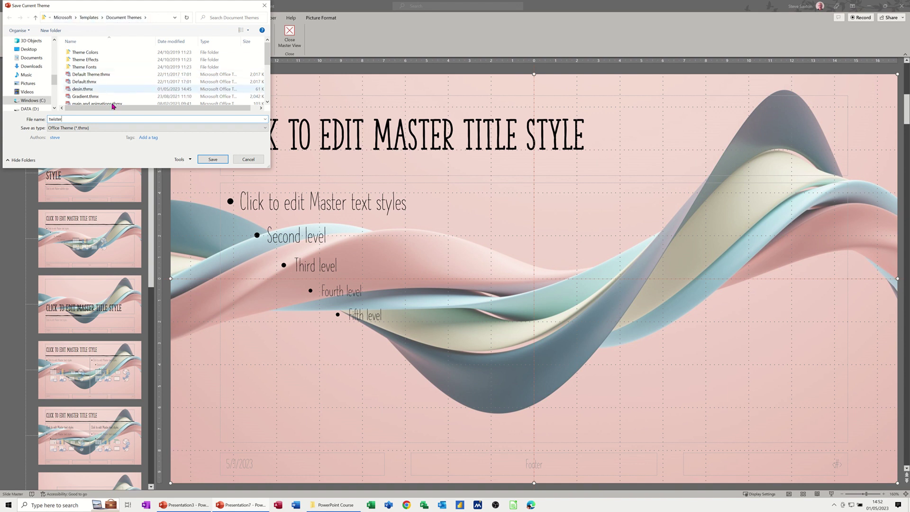
left_click(208, 161)
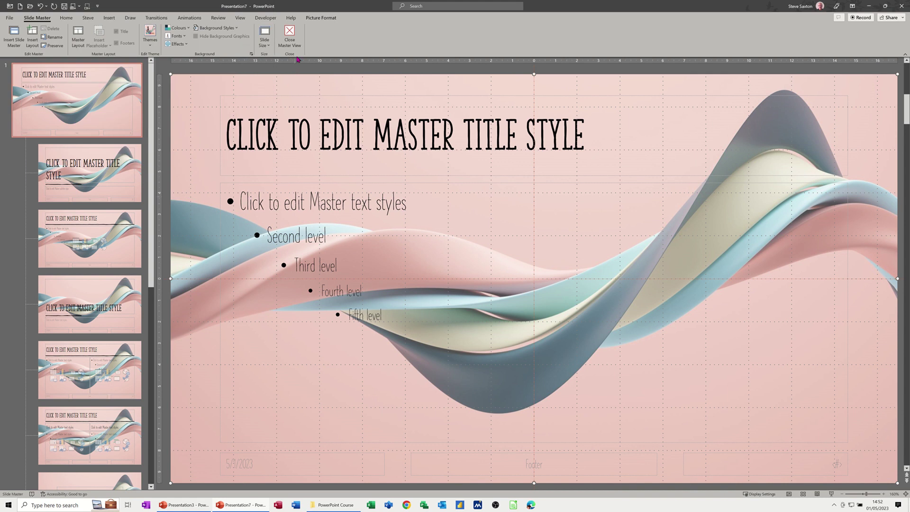
Close Master View, create a new presentation and apply the twister theme to it.
left_click(290, 38)
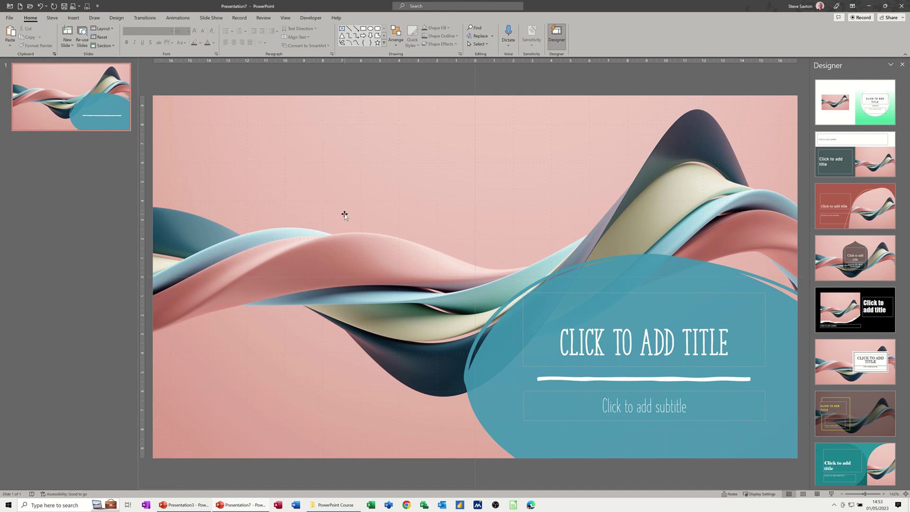
key("ctrl+n")
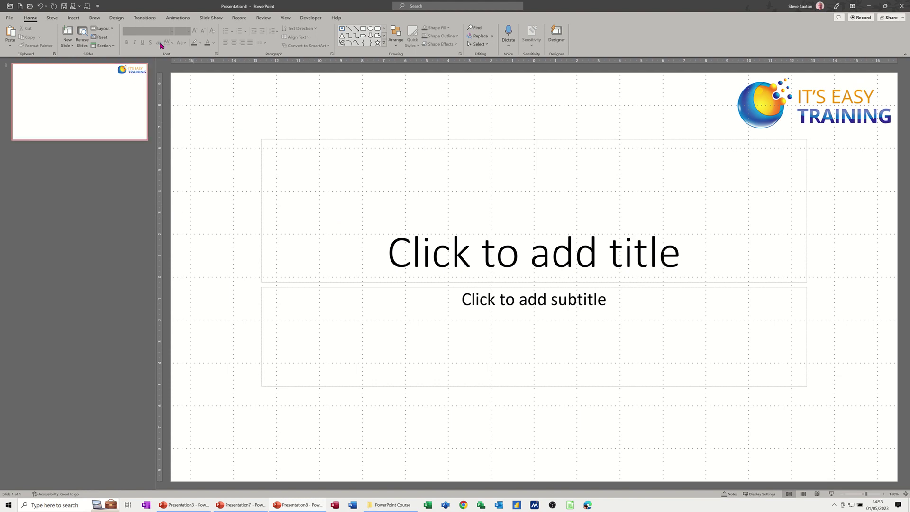
left_click(117, 18)
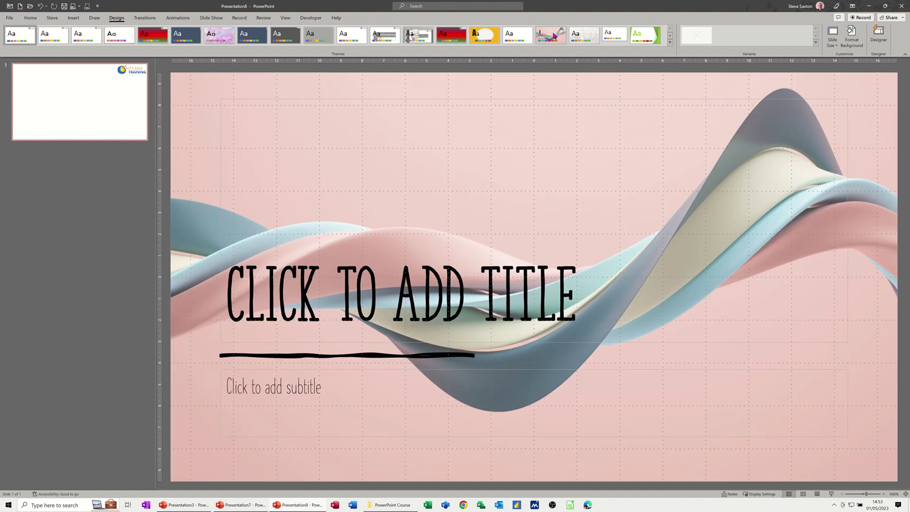
left_click(553, 35)
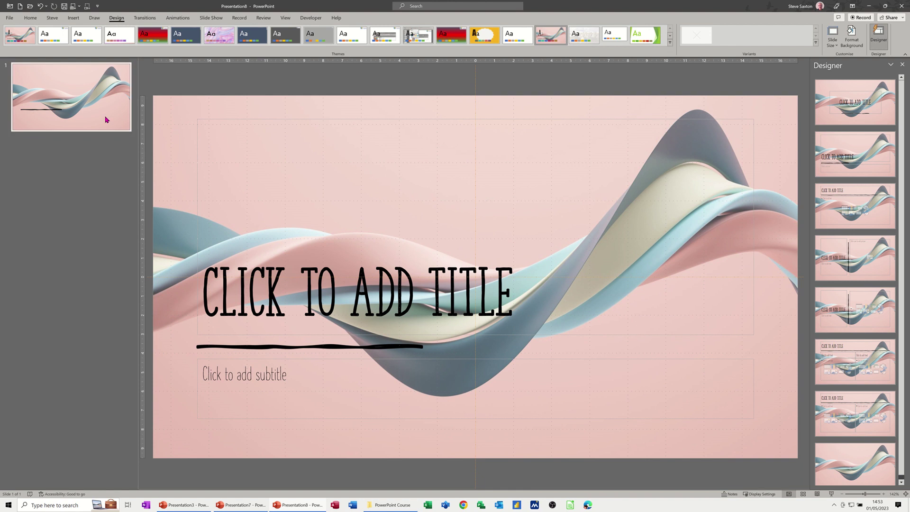
Add slide 2 with four filler bullet lines, then add slide 3 after it.
key("ctrl+m")
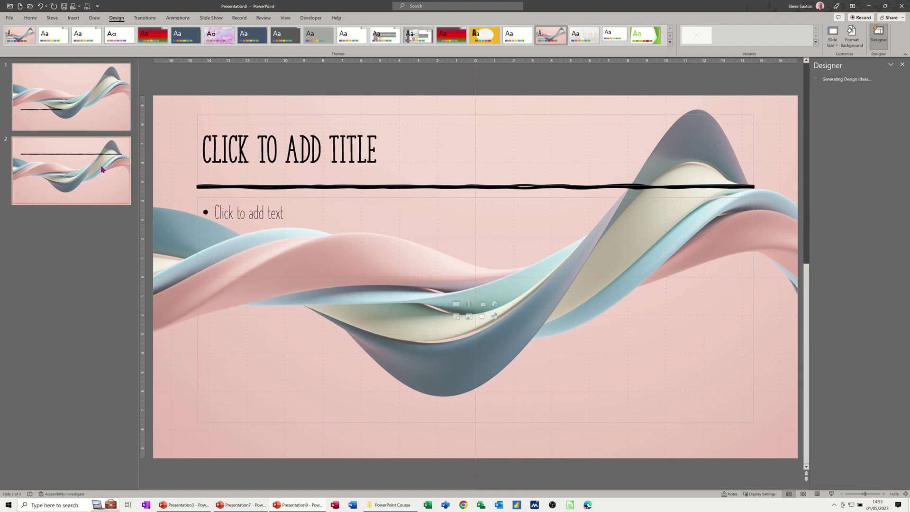
left_click(242, 213)
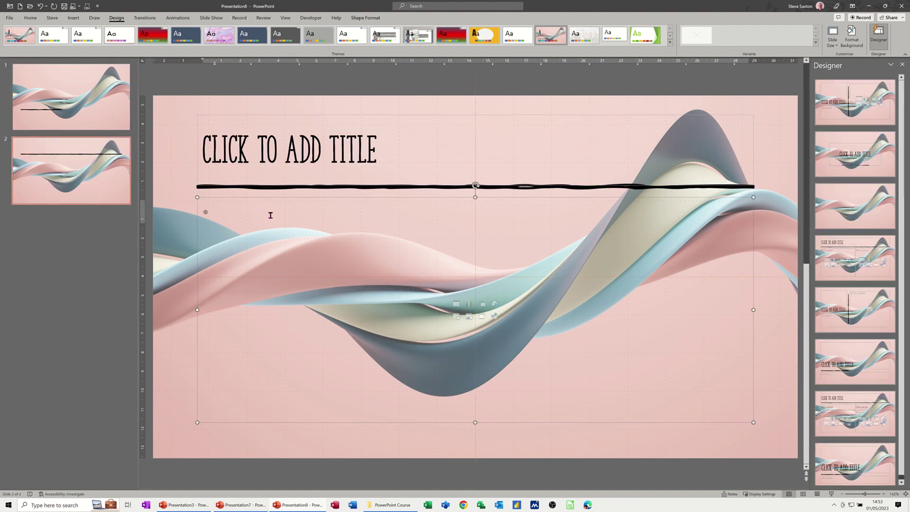
type("ghjghjghjhgj")
key("Return")
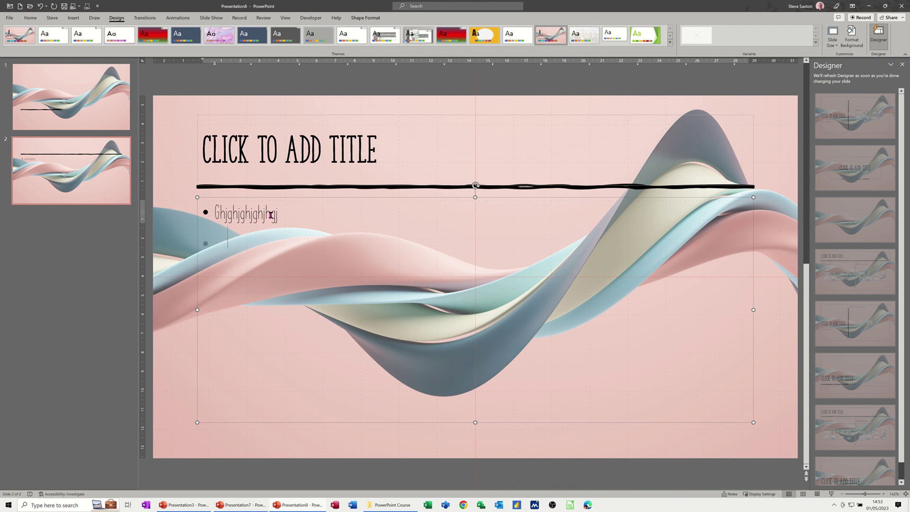
type("gjghjgh")
key("Return")
type("gjghj")
key("Return")
type("ghjgh")
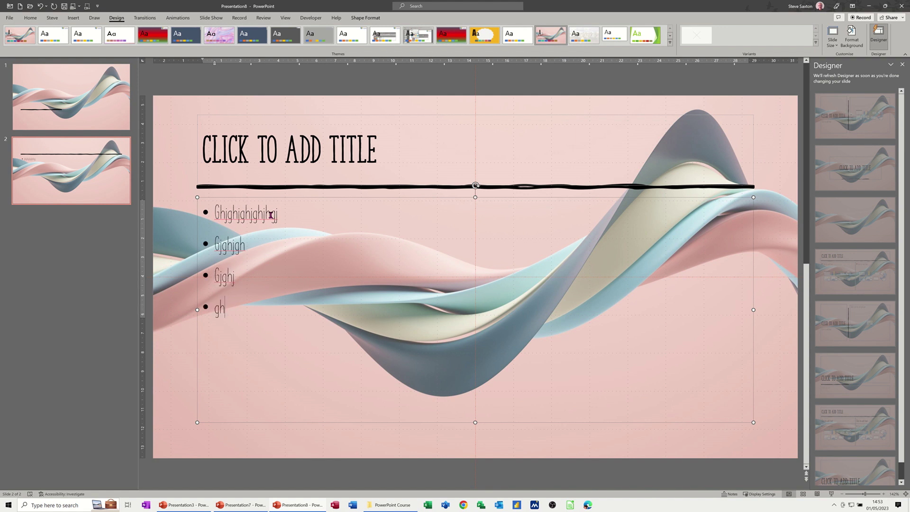
left_click(116, 179)
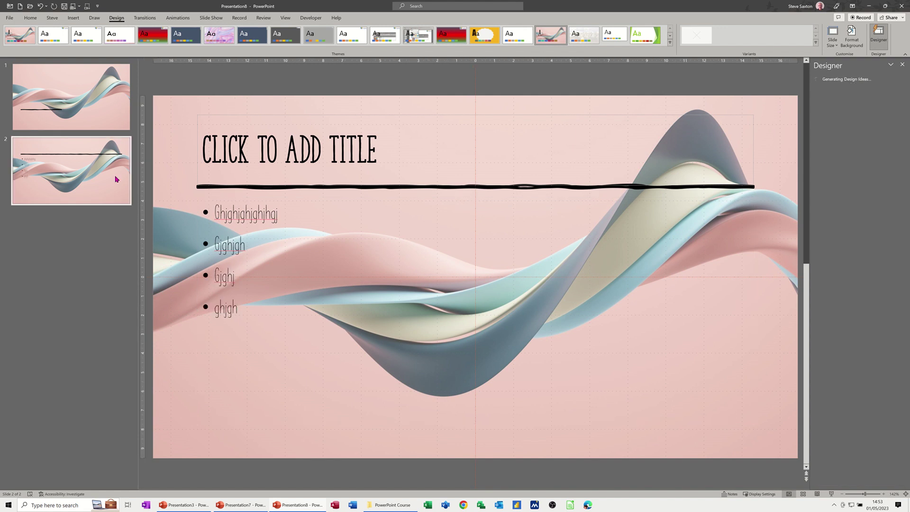
key("Return")
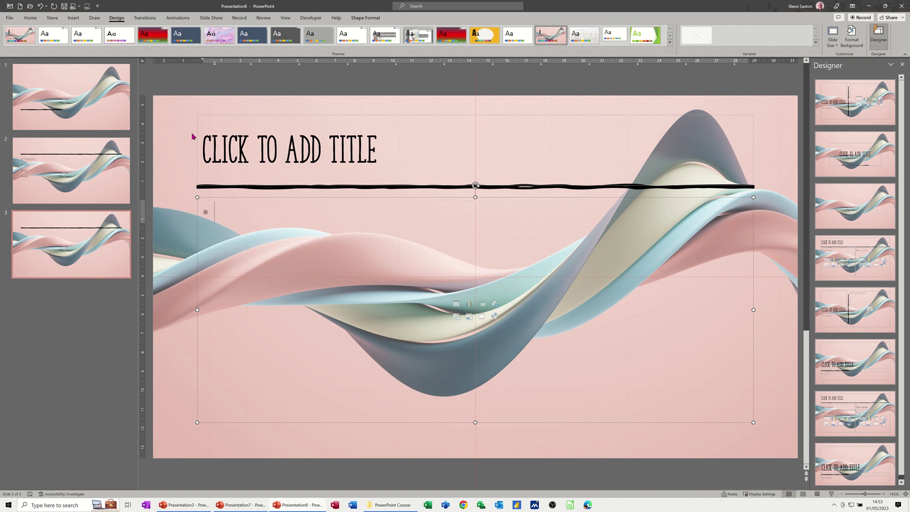
Change slide 3 to the Picture with Caption layout and select its picture placeholder.
left_click(30, 19)
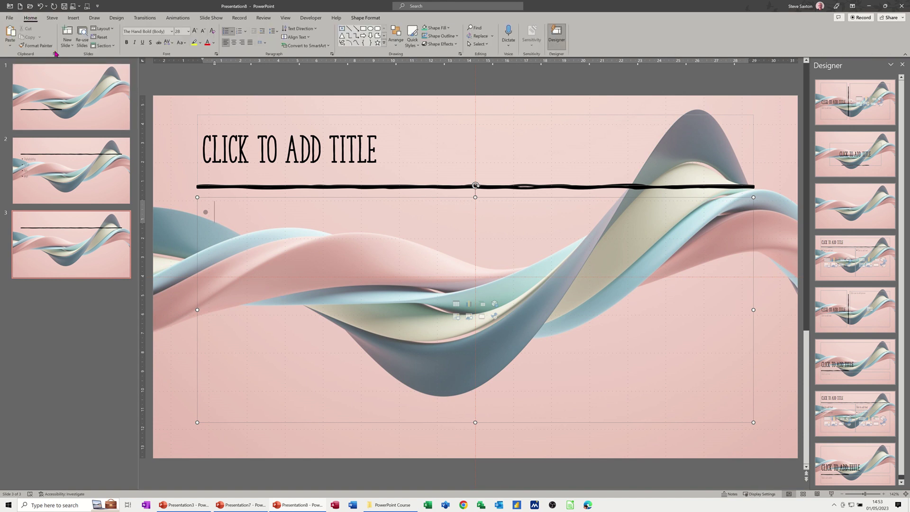
left_click(109, 30)
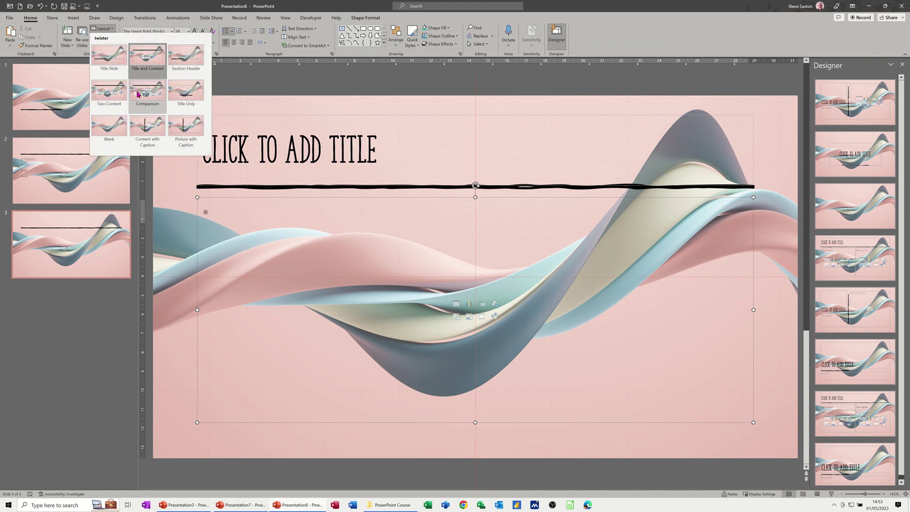
left_click(186, 128)
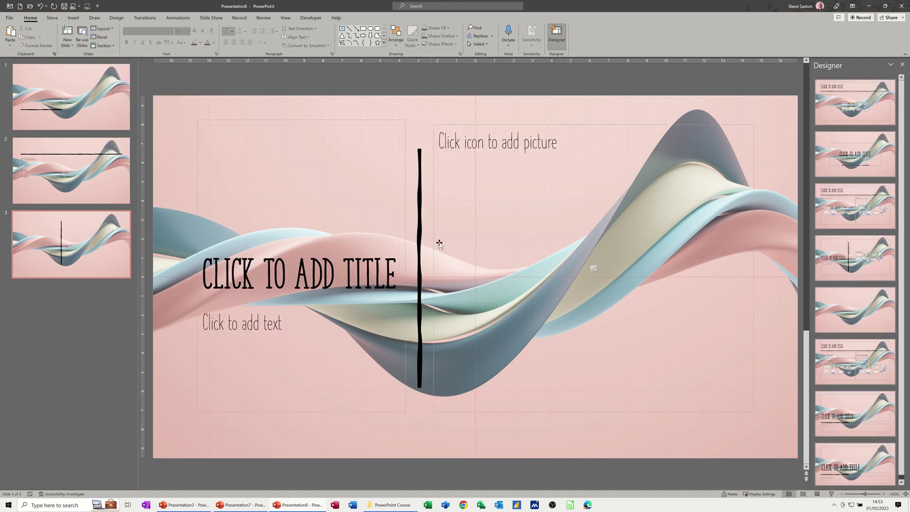
left_click(462, 241)
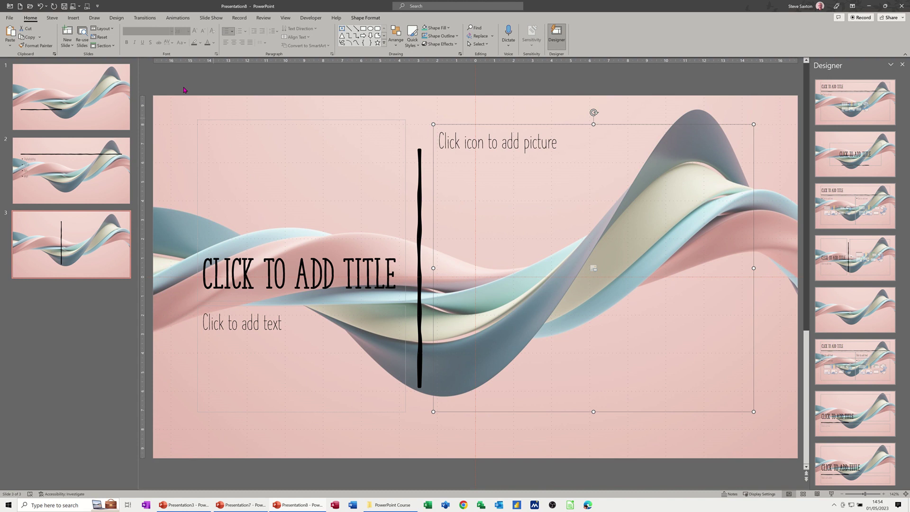
left_click(117, 19)
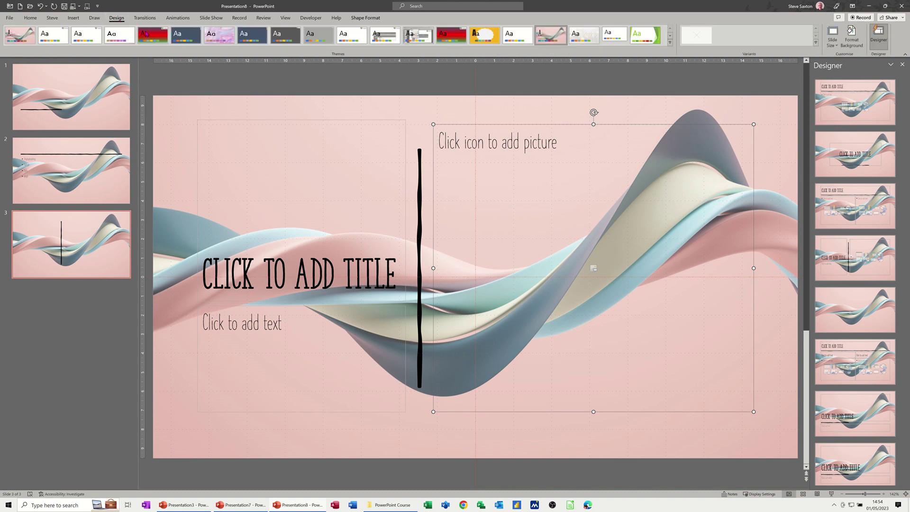